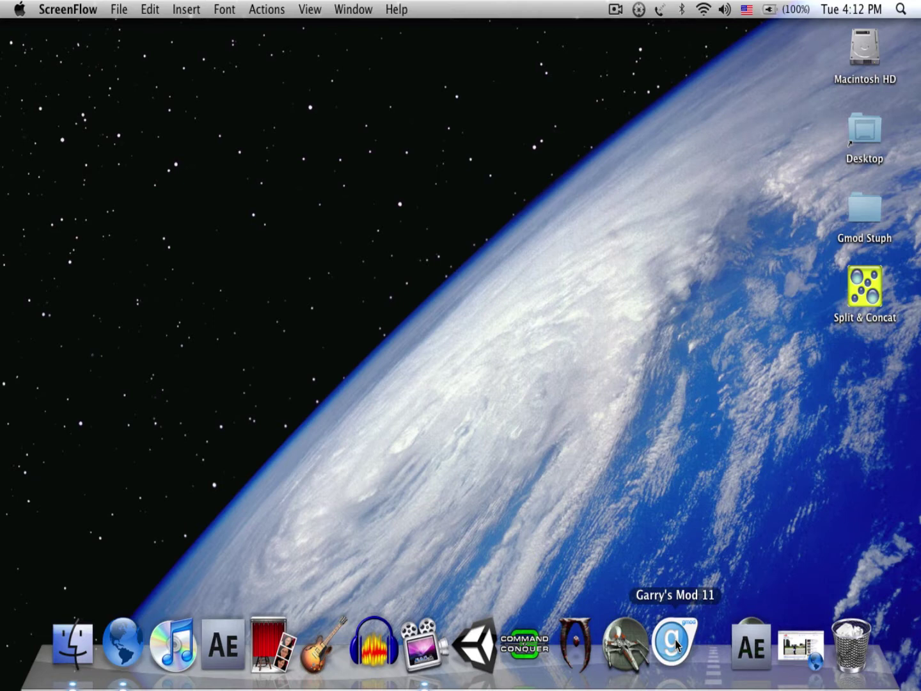
Open the context menu of the Garry's Mod 11 Dock icon
right_click(677, 646)
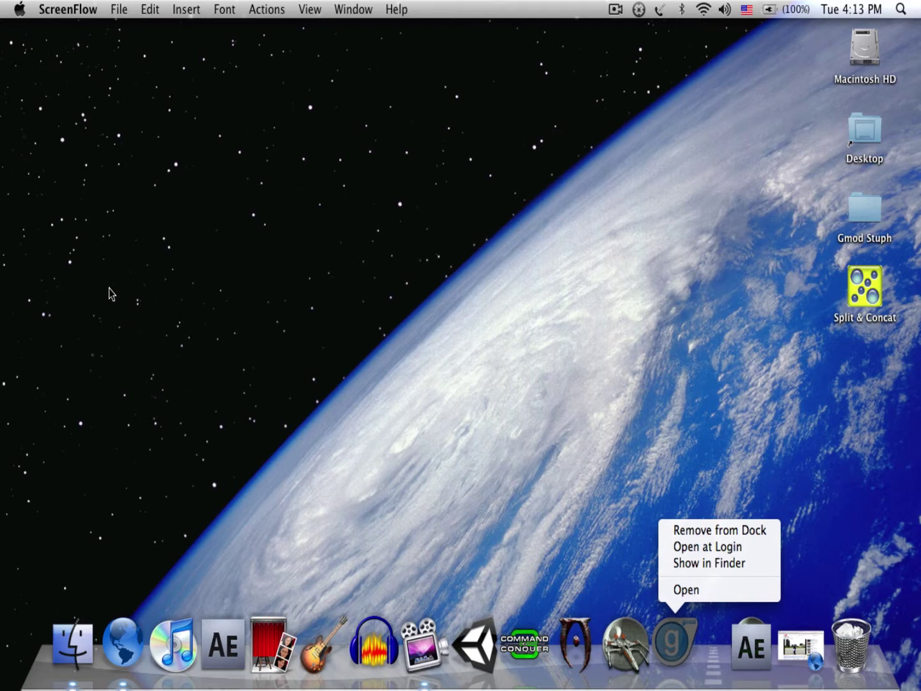
Reveal the Garry's Mod 11 app in Finder and show its package contents
click(738, 570)
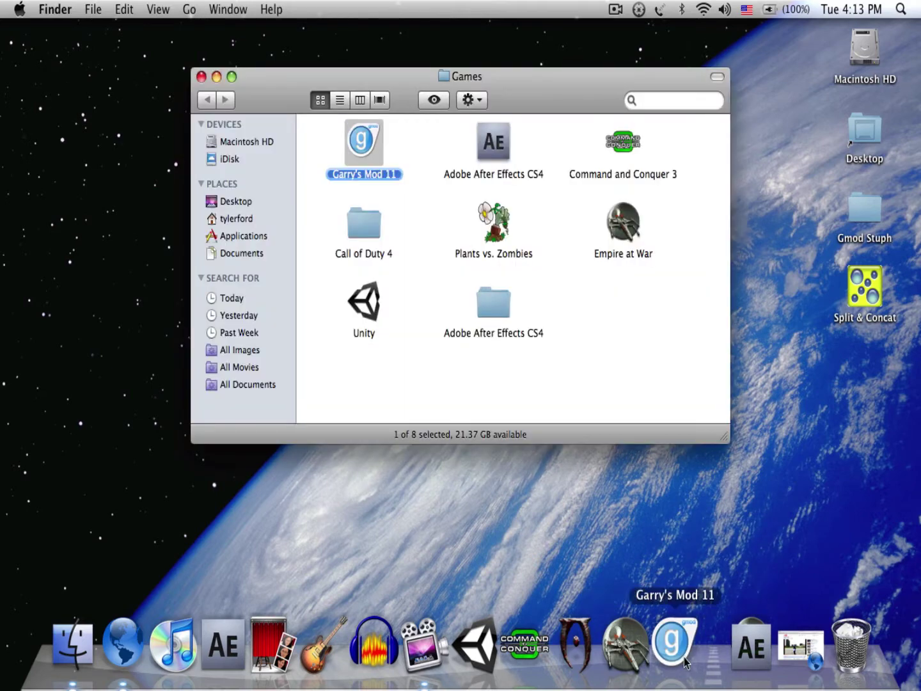
right_click(364, 158)
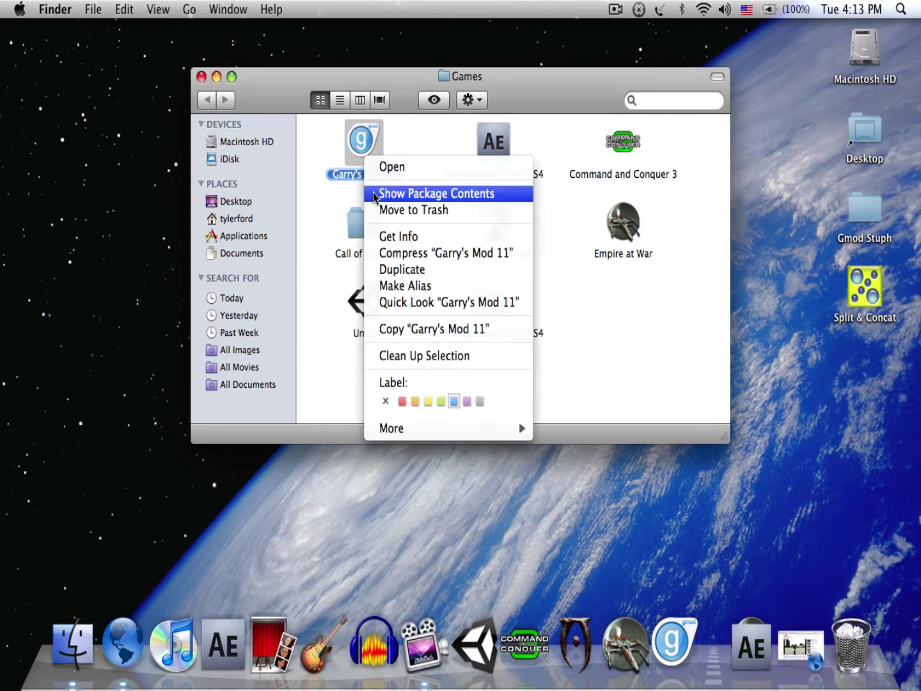
click(374, 194)
Go to Contents > SharedSupport > CrossOverGames > support > default > drive_c > Program Files > Gmod 11
double_click(385, 151)
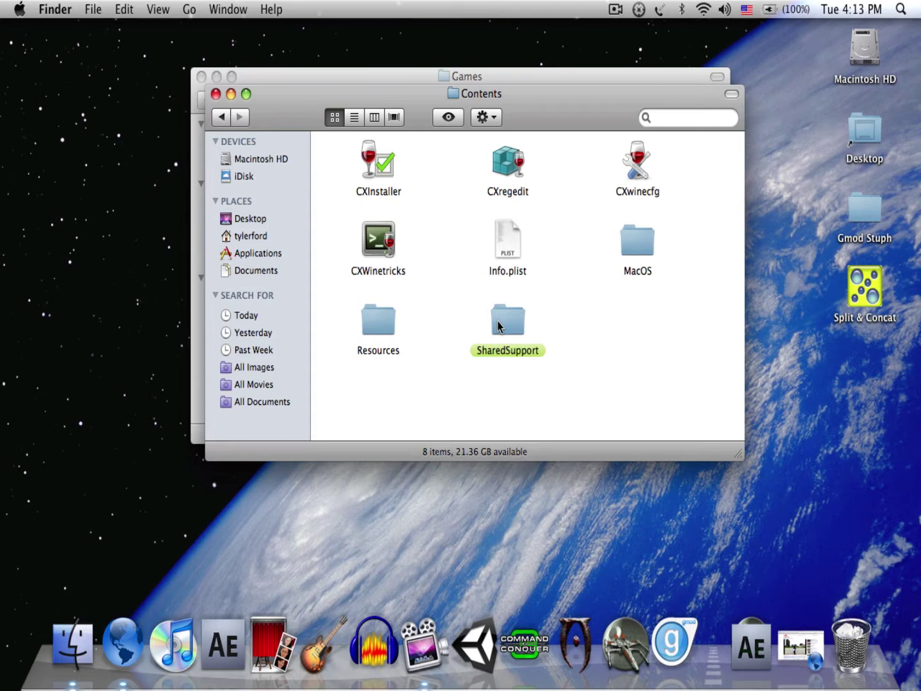
double_click(499, 325)
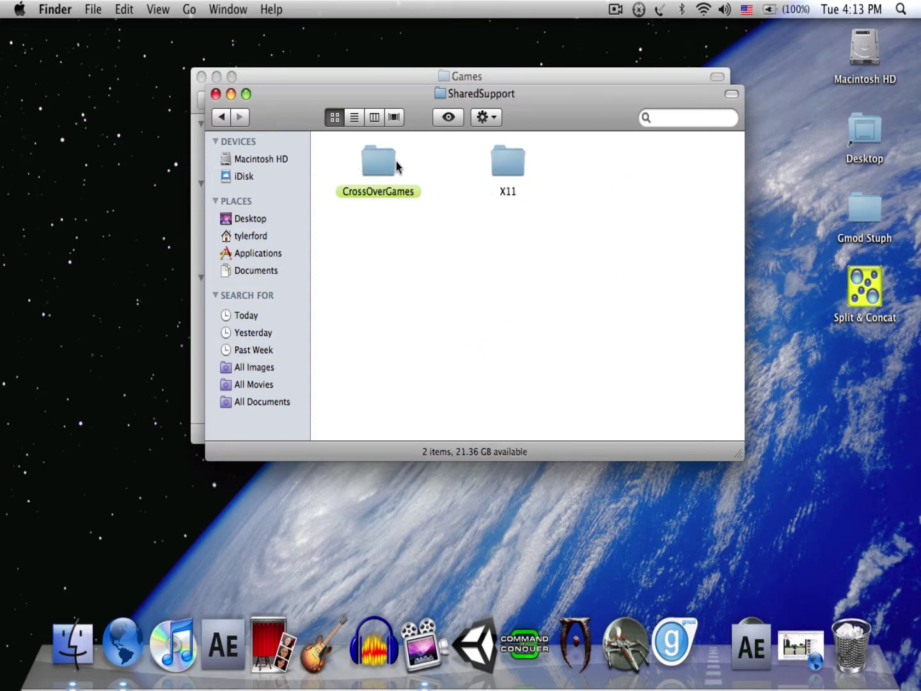
double_click(388, 163)
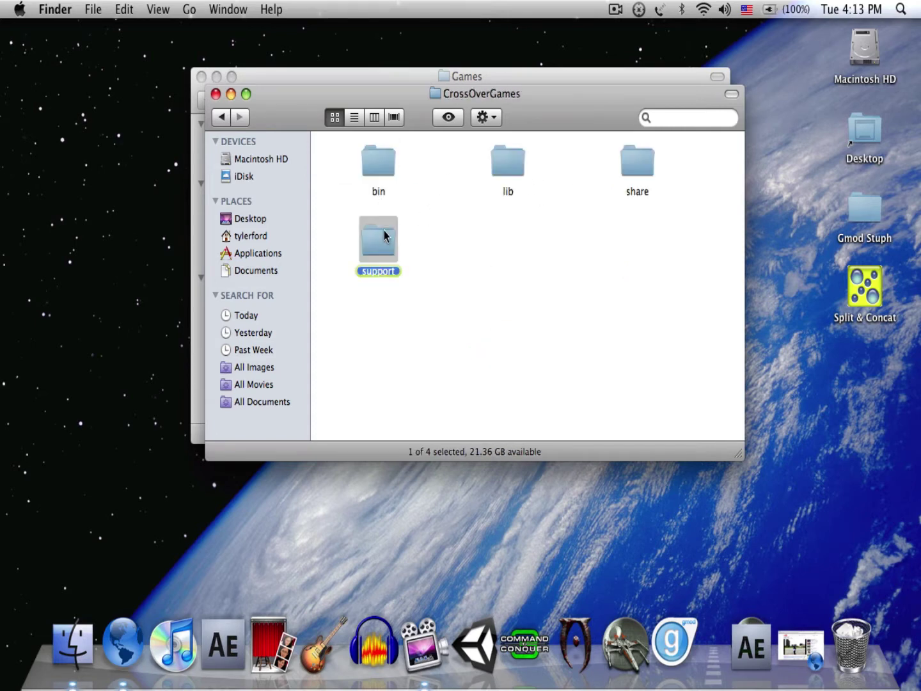
double_click(383, 236)
double_click(380, 166)
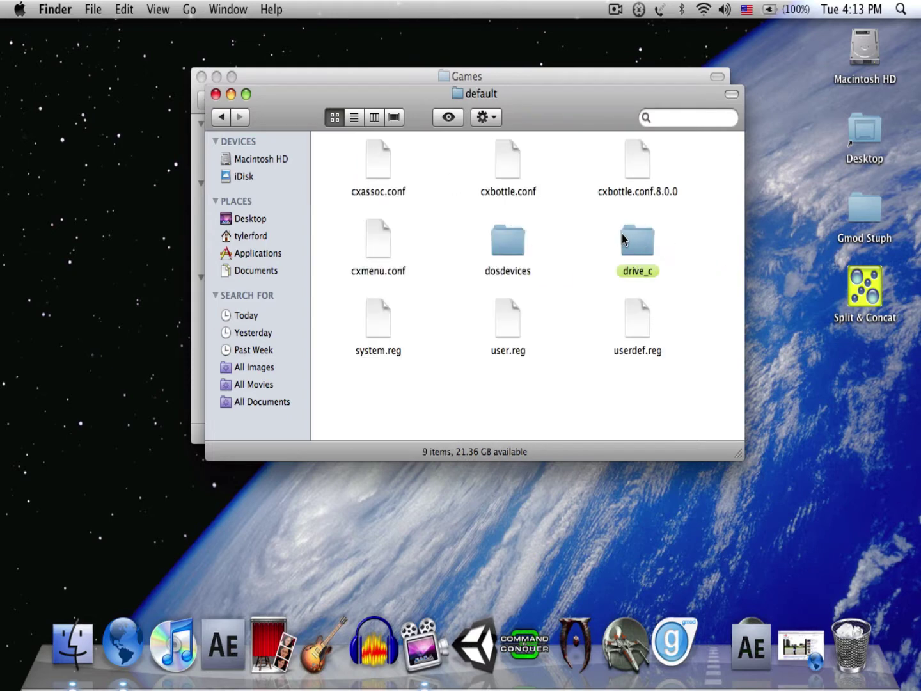
double_click(640, 247)
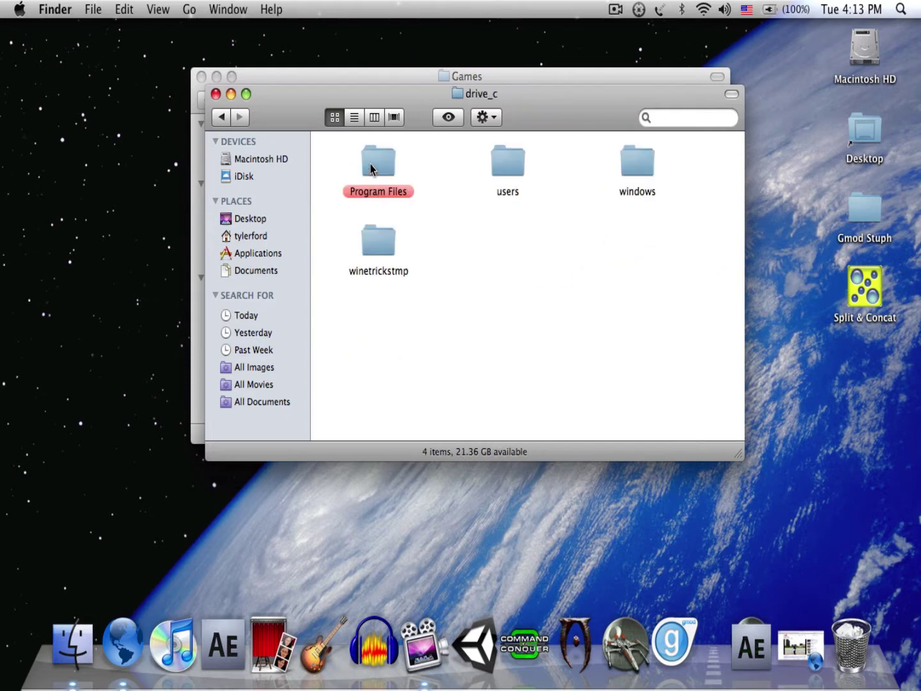
double_click(372, 170)
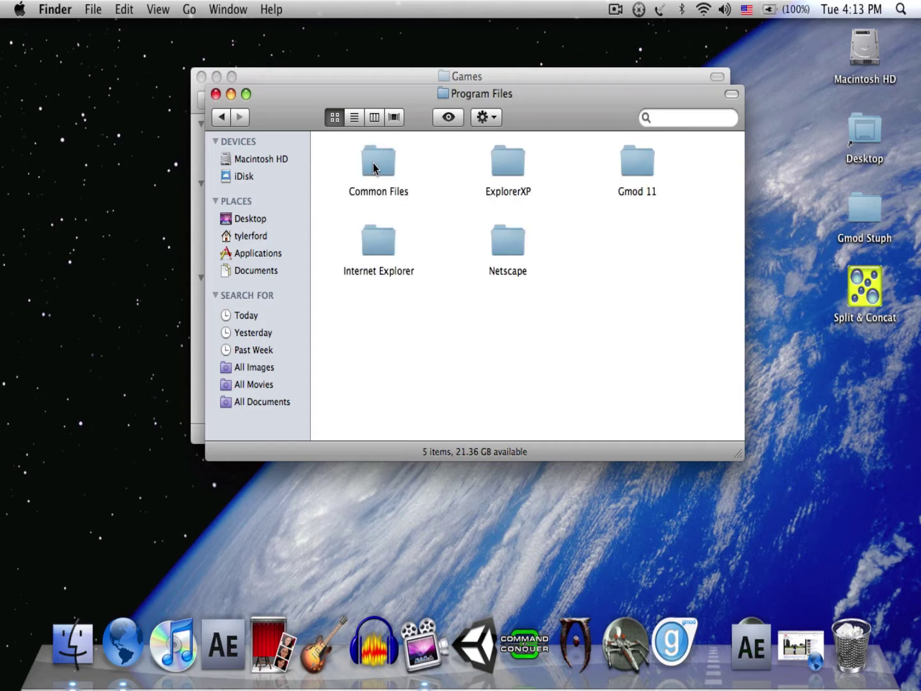
double_click(626, 163)
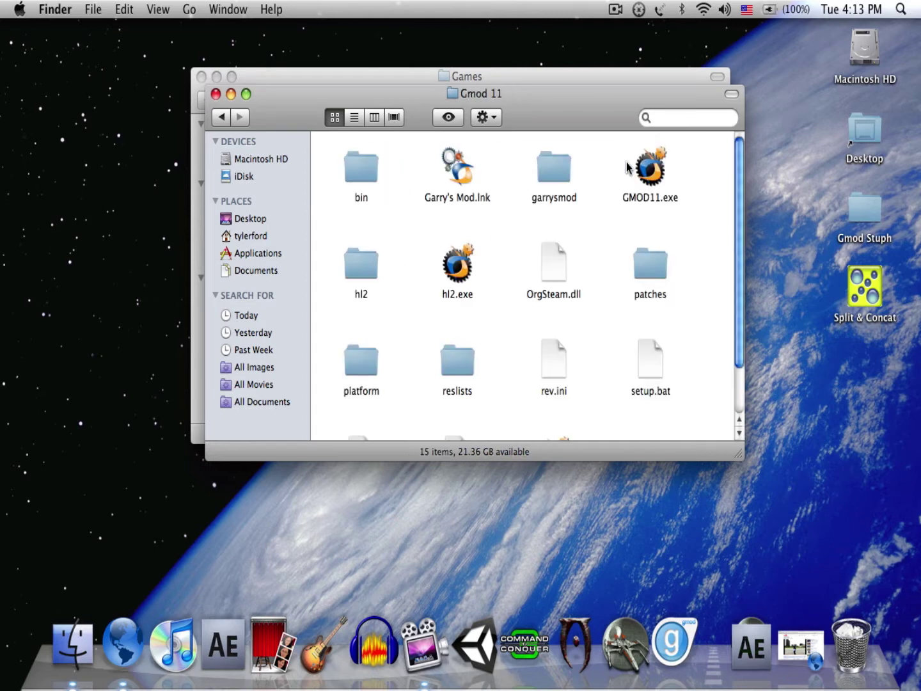
scroll(453, 263, down, 3)
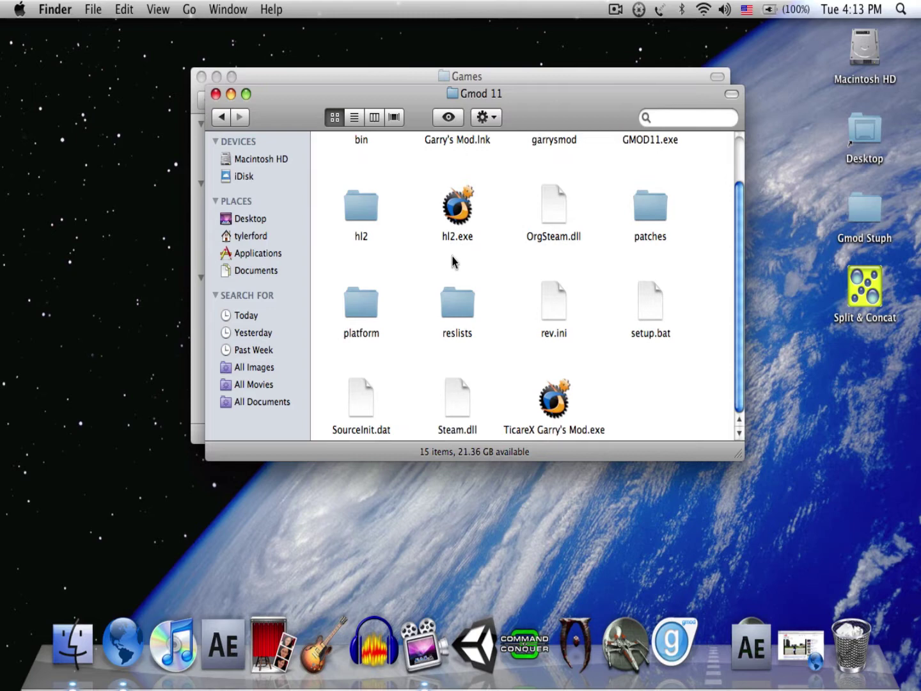
scroll(507, 209, up, 3)
scroll(392, 231, down, 3)
scroll(436, 329, up, 3)
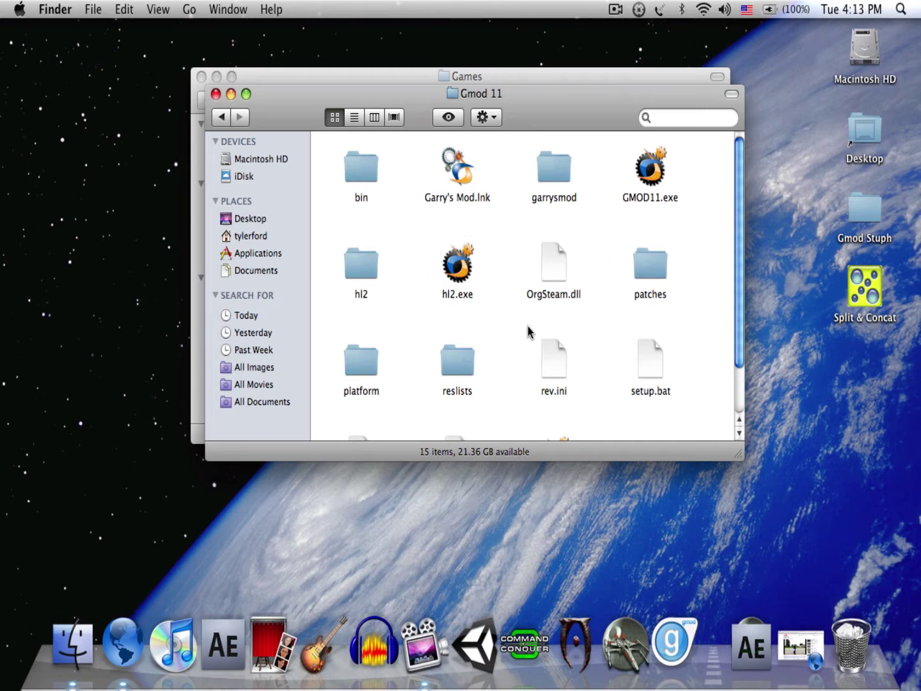
Select rev.ini and browse the apps offered under Open With > Other…
click(542, 393)
drag(542, 393, 512, 304)
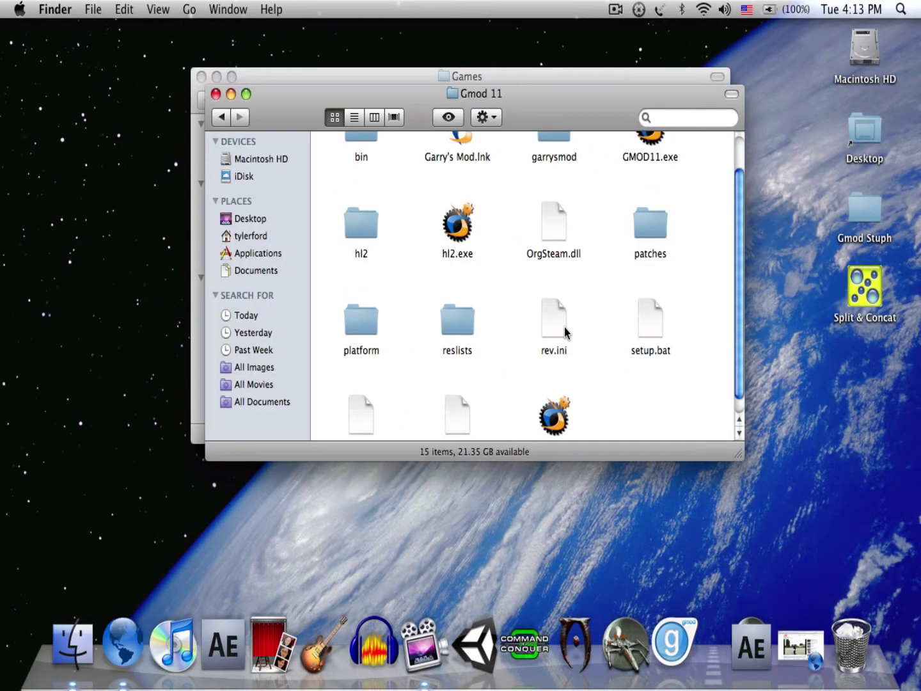
right_click(565, 328)
mouse_move(605, 346)
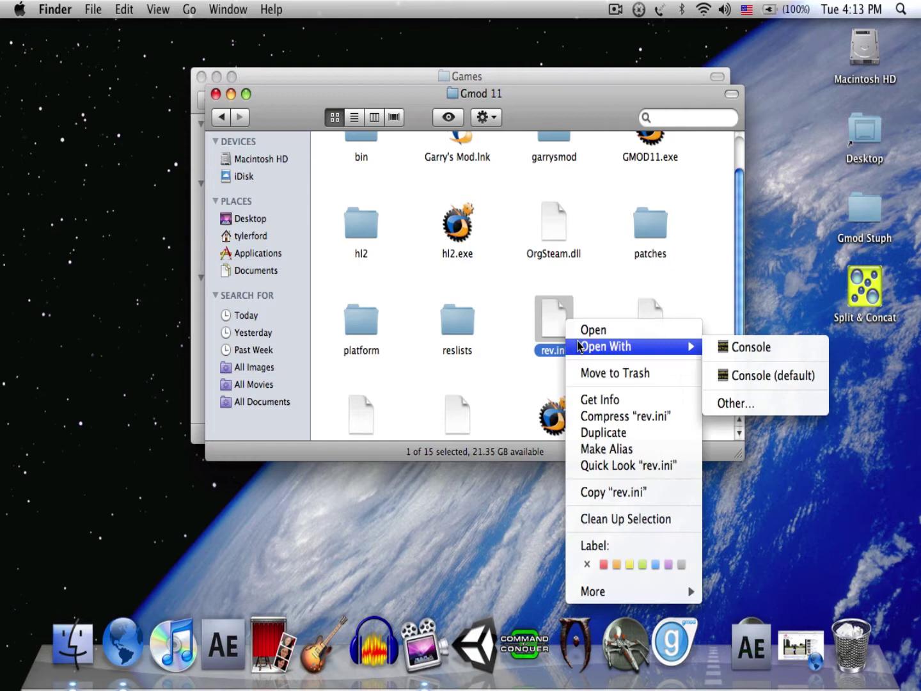
click(752, 400)
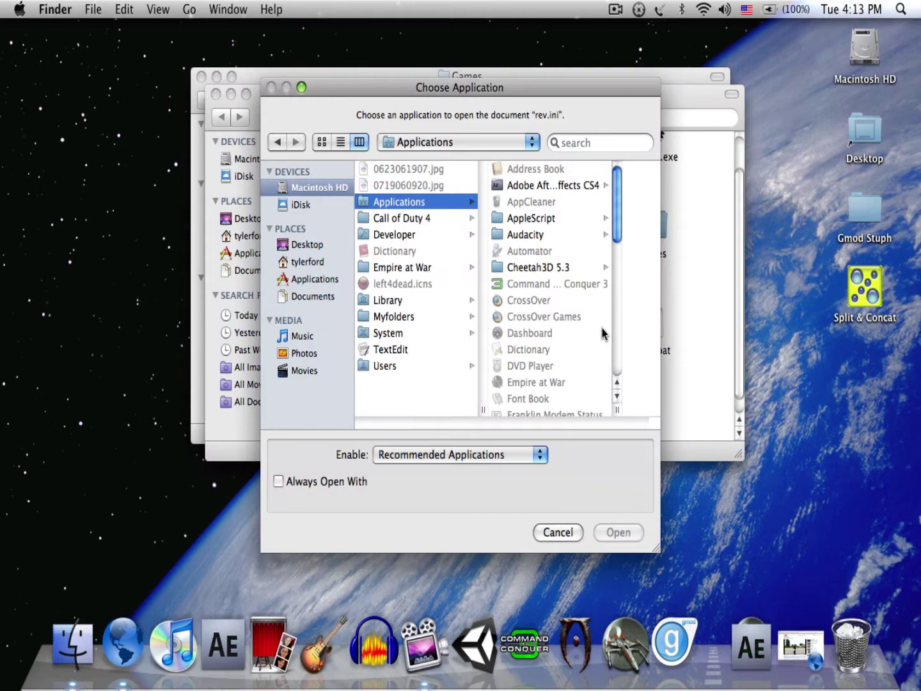
scroll(564, 364, down, 2)
scroll(558, 353, down, 3)
scroll(556, 346, down, 5)
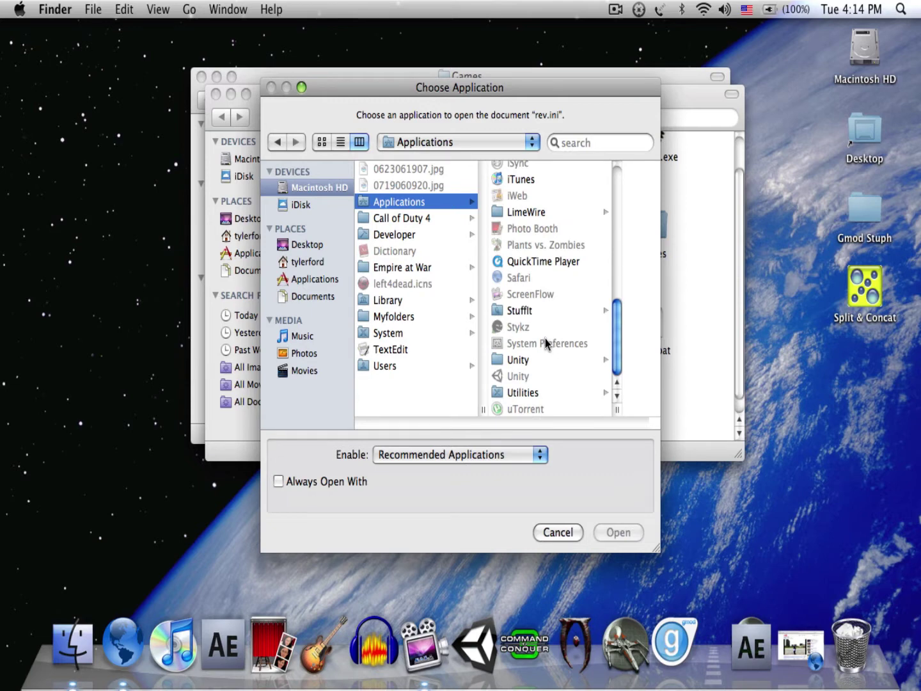
click(589, 141)
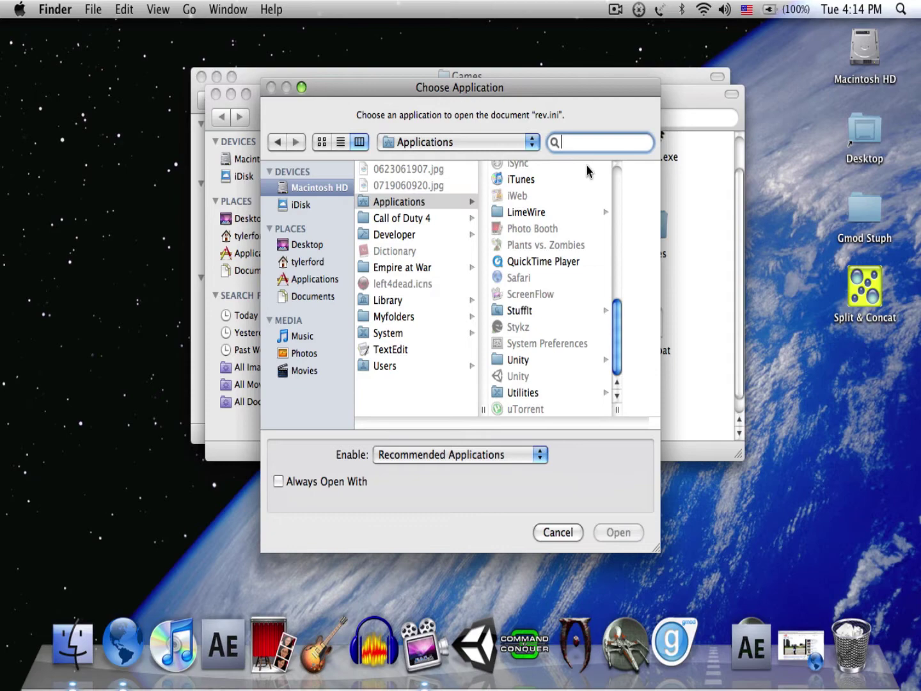
Open rev.ini in TextEdit, place its window over the folder, and locate the PlayerName line
double_click(402, 354)
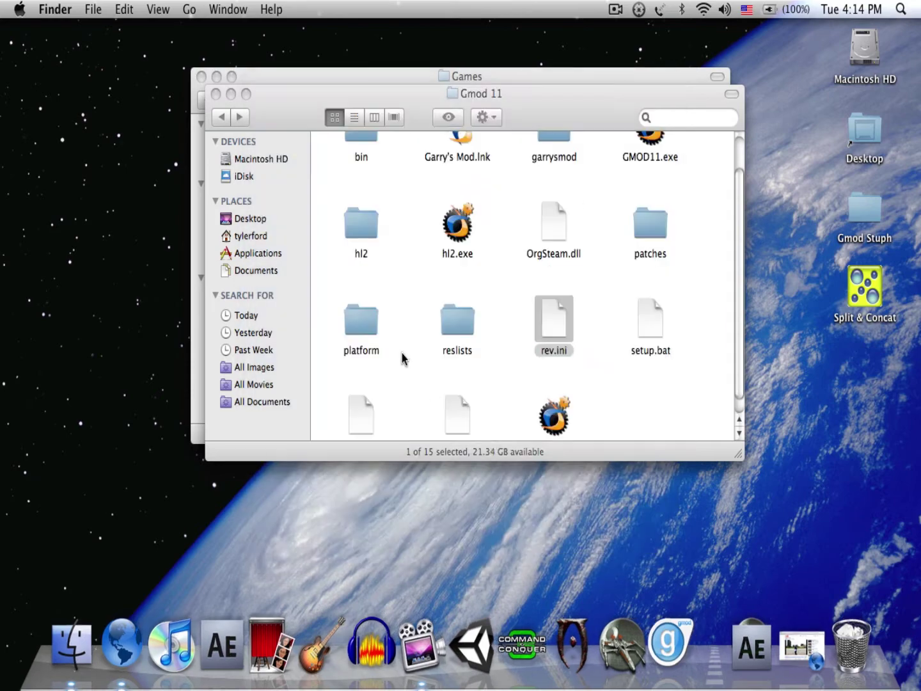
mouse_move(294, 63)
mouse_down()
mouse_move(511, 117)
mouse_move(505, 132)
mouse_up()
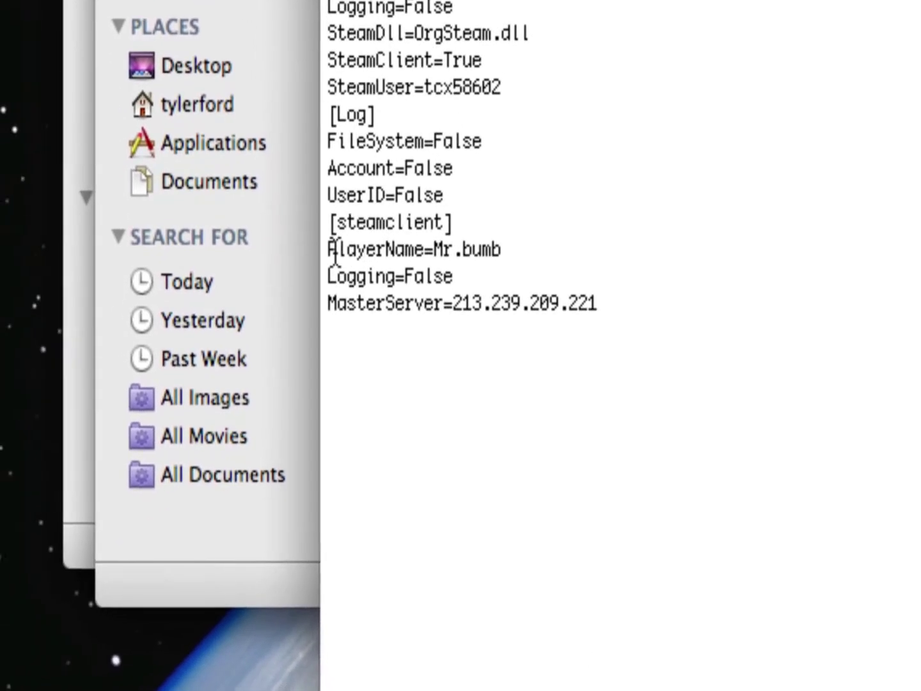
mouse_move(280, 268)
mouse_down()
mouse_move(391, 268)
mouse_move(470, 283)
mouse_up()
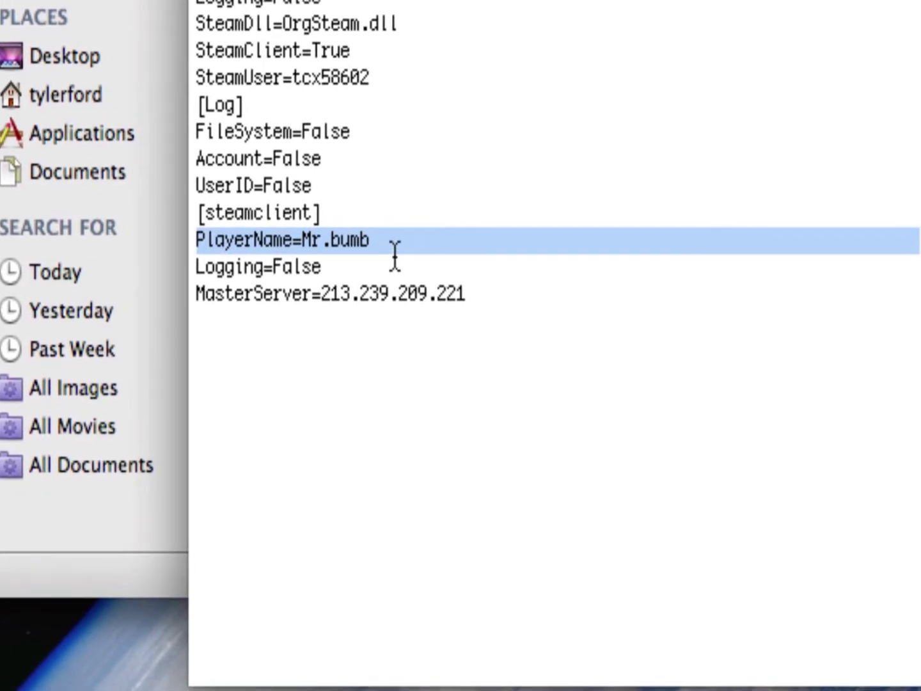
drag(202, 237, 310, 239)
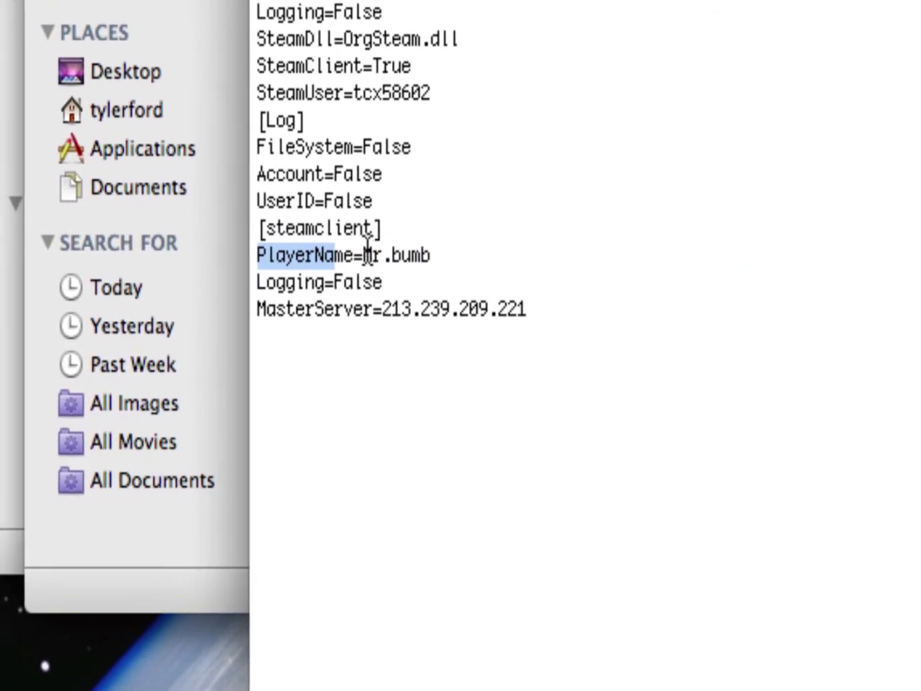
click(363, 256)
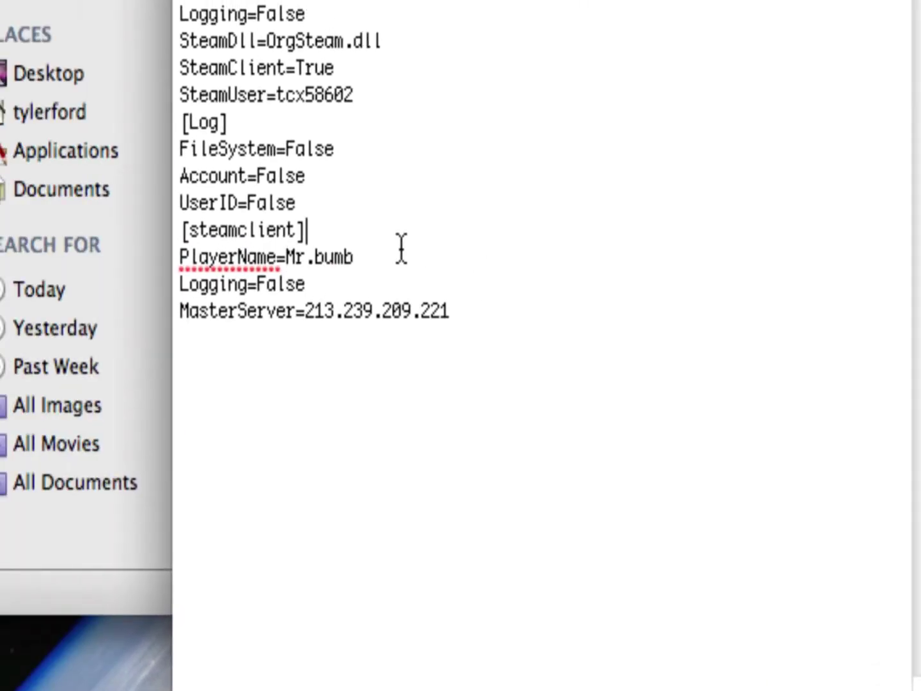
right_click(392, 297)
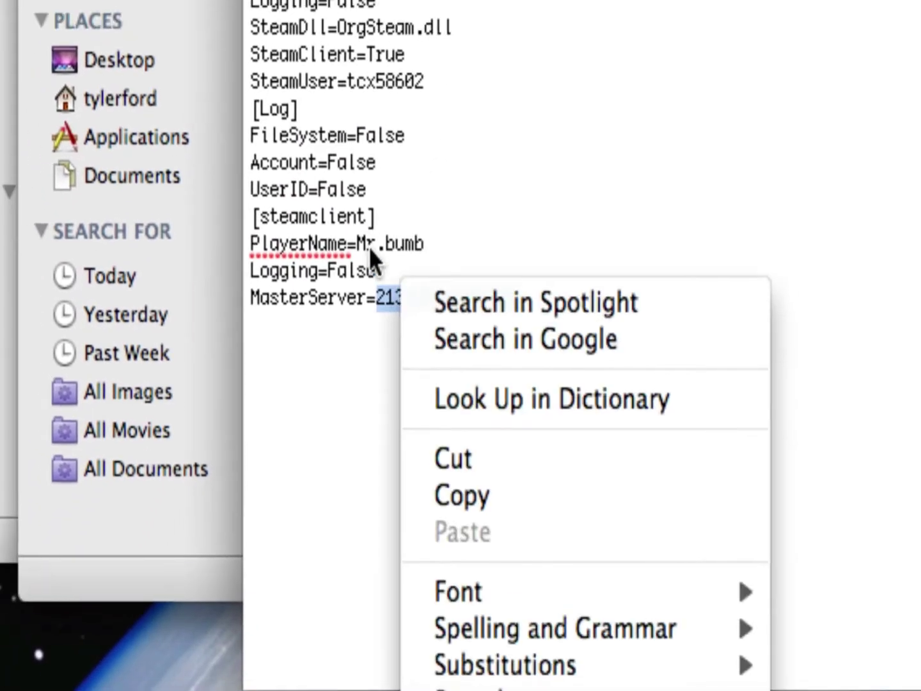
key(Escape)
click(432, 244)
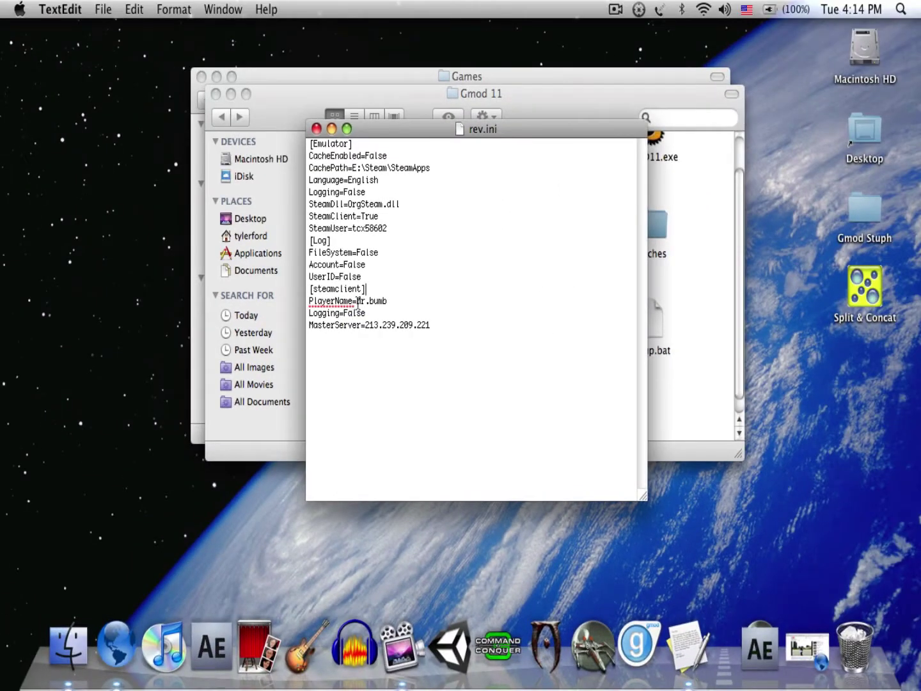
Delete the old player name 'Mr.bumb', then close rev.ini and save the changes
drag(357, 300, 386, 306)
key(BackSpace)
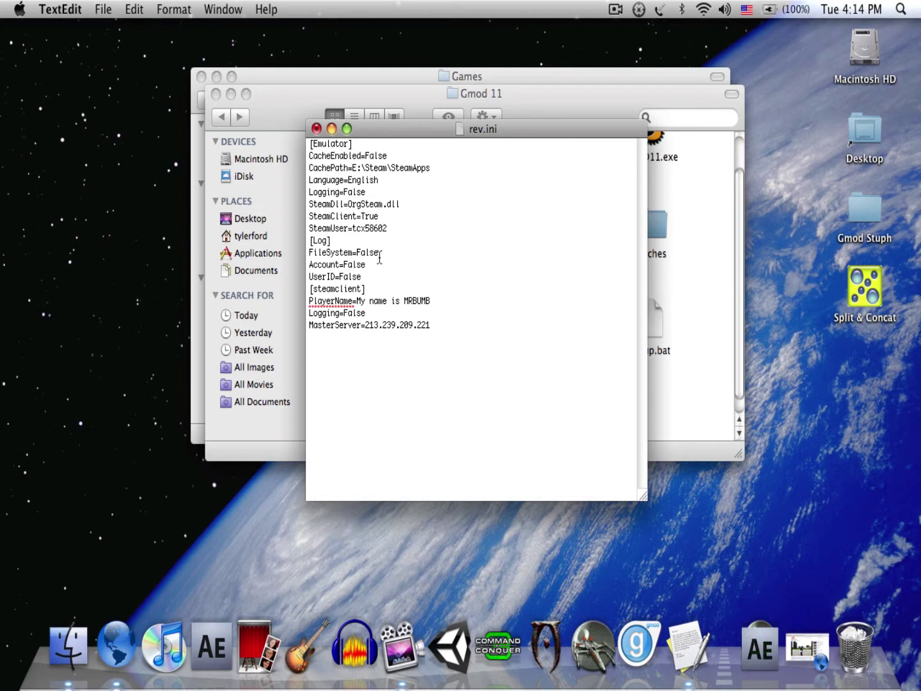
click(316, 128)
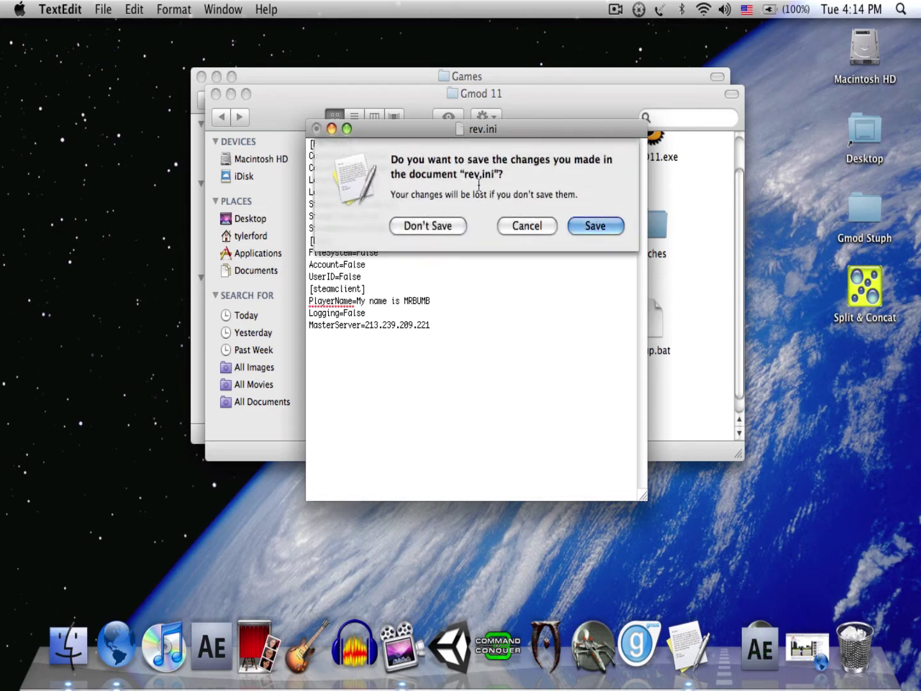
click(593, 227)
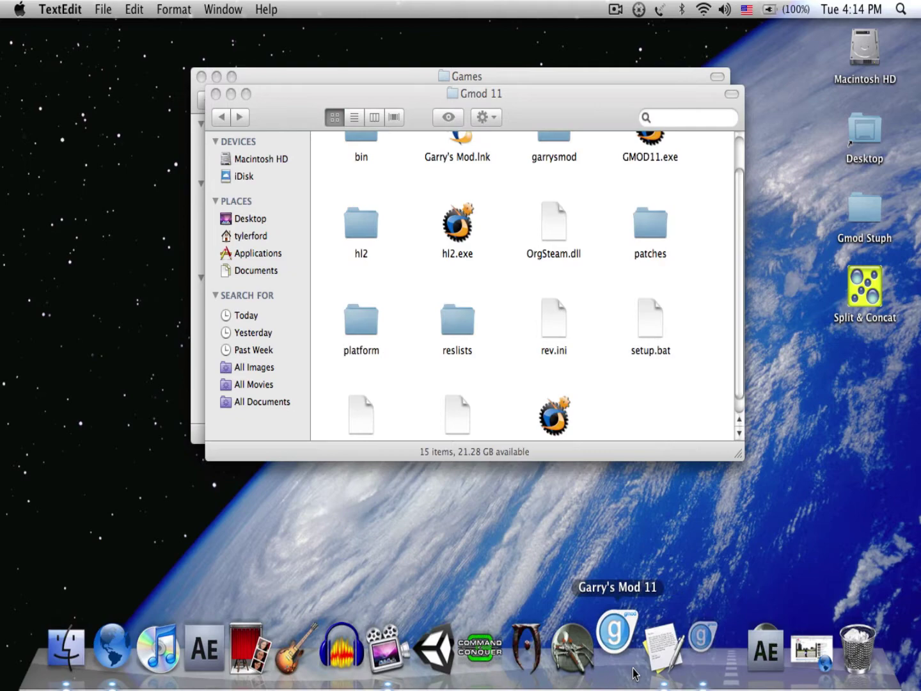
Open TextEdit's Dock context menu to quit it
right_click(673, 648)
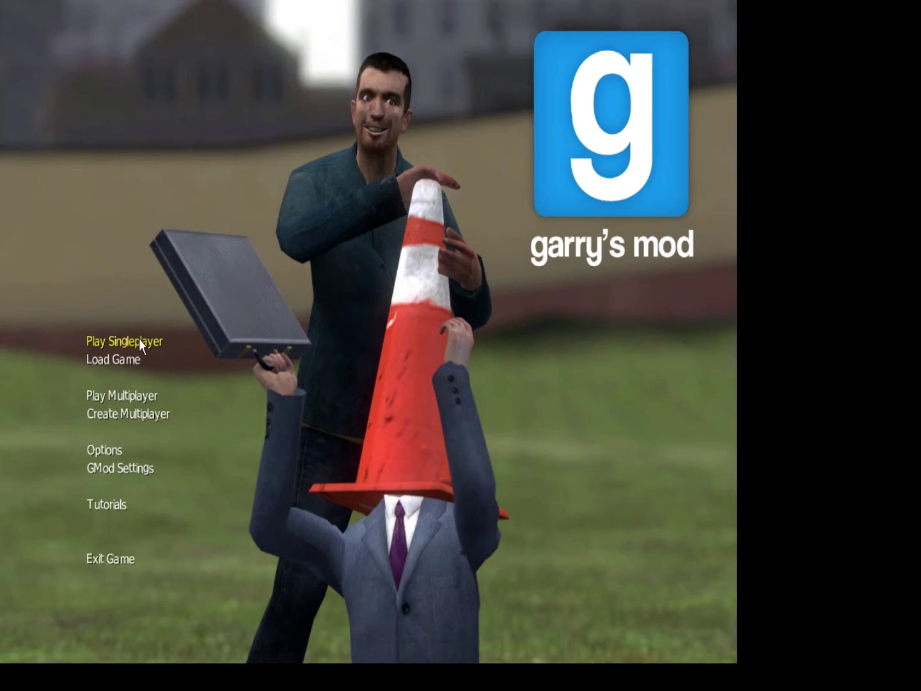
Choose Play Singleplayer and launch the gm_construct map
click(140, 338)
double_click(244, 167)
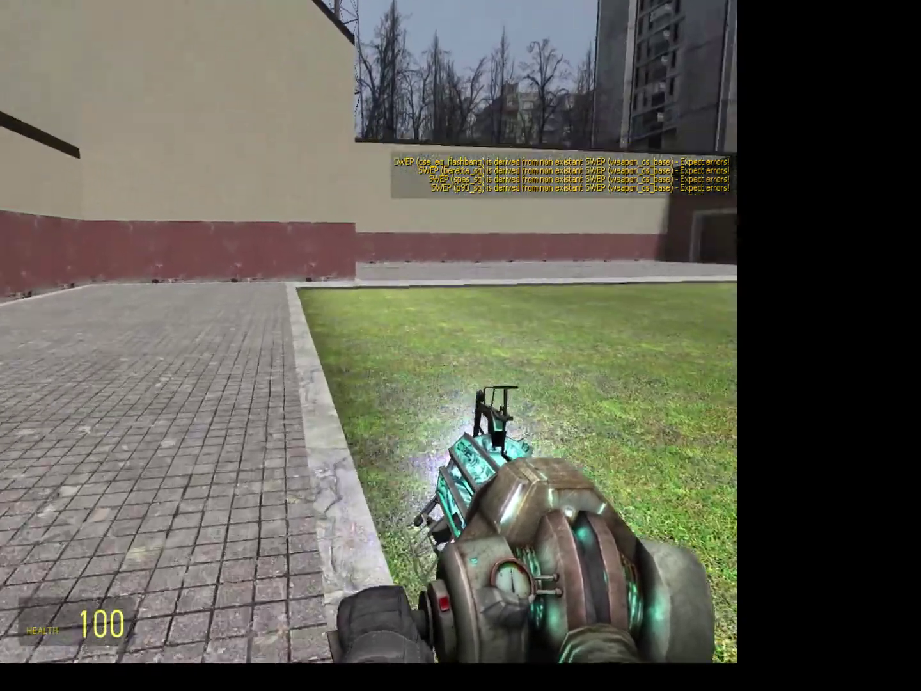
Spawn a Citizen NPC from the spawn menu's NPCs tab and equip the SMG
key(q)
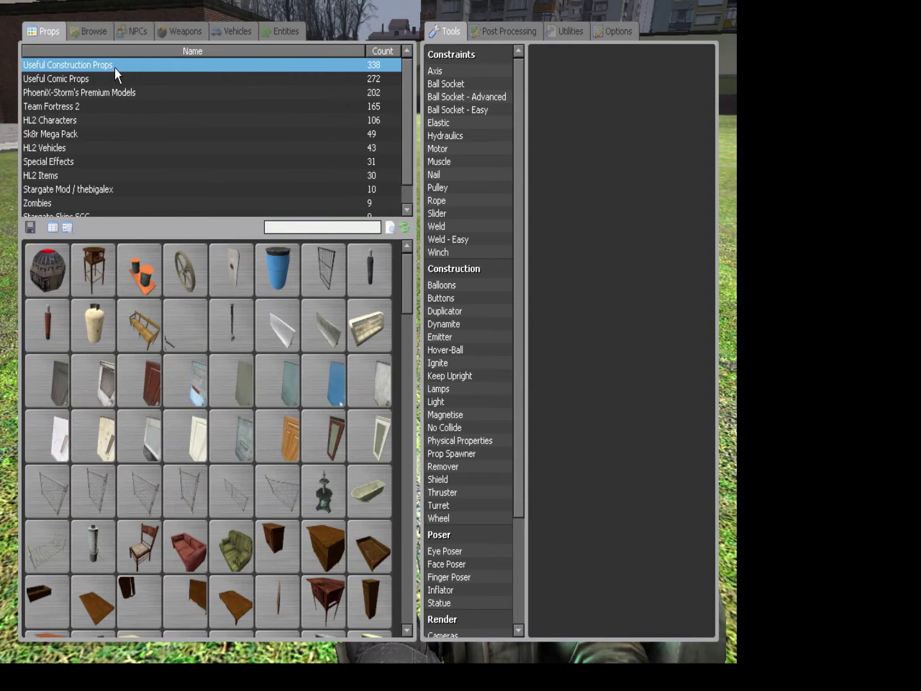
scroll(77, 166, down, 1)
click(56, 140)
click(87, 101)
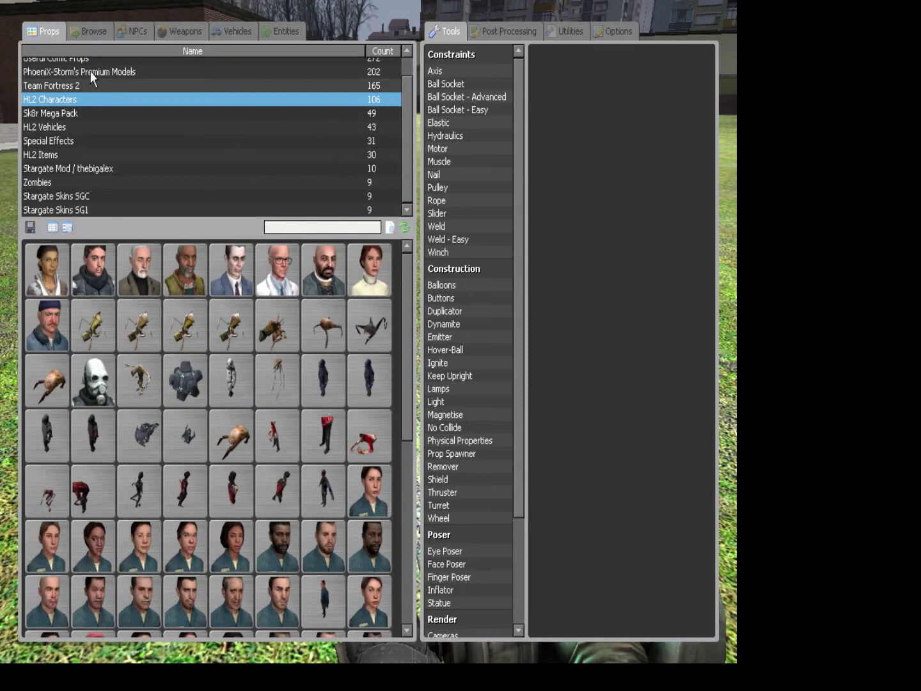
click(130, 30)
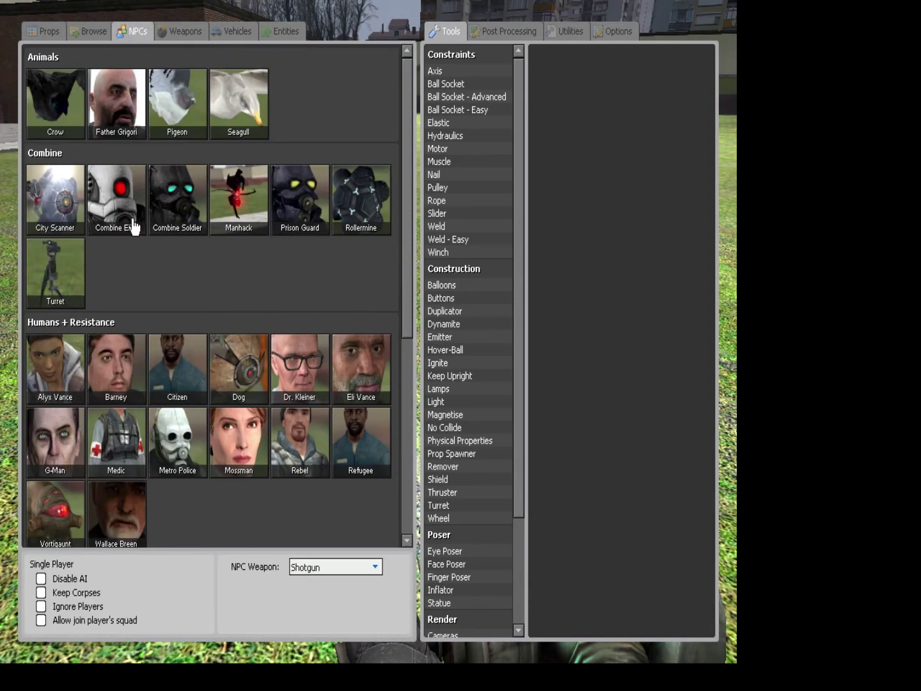
click(202, 360)
scroll(369, 333, down, 1)
click(368, 333)
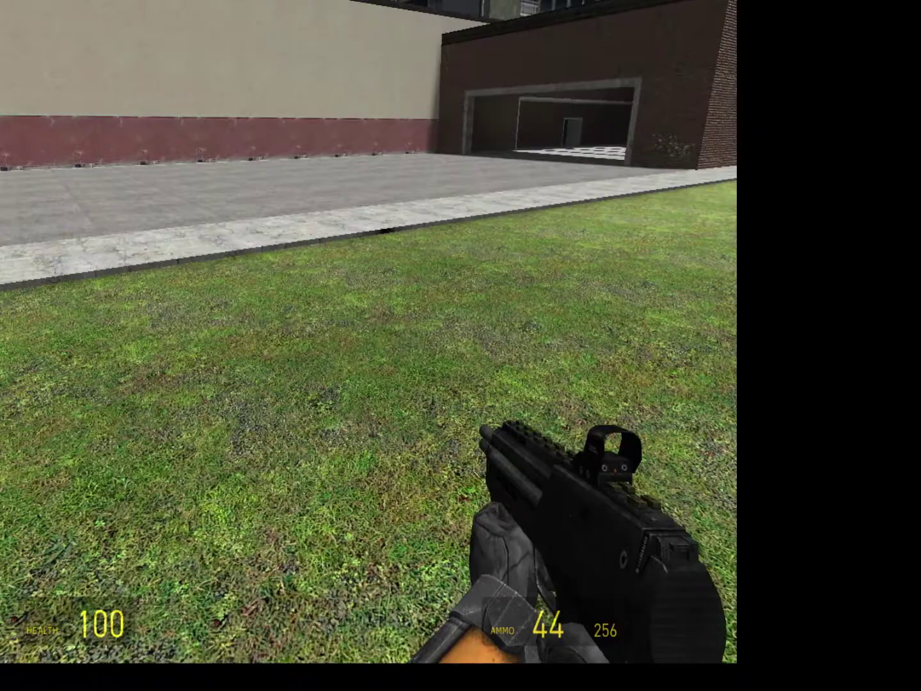
Equip grenades and throw two while walking along the brick wall onto the ledge
key(4)
key(5)
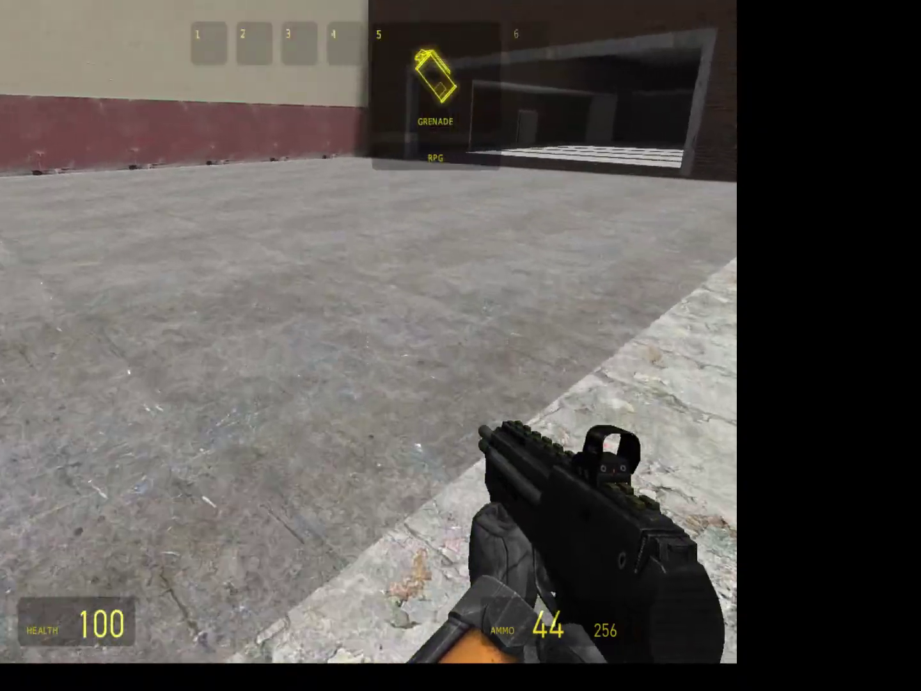
key(5)
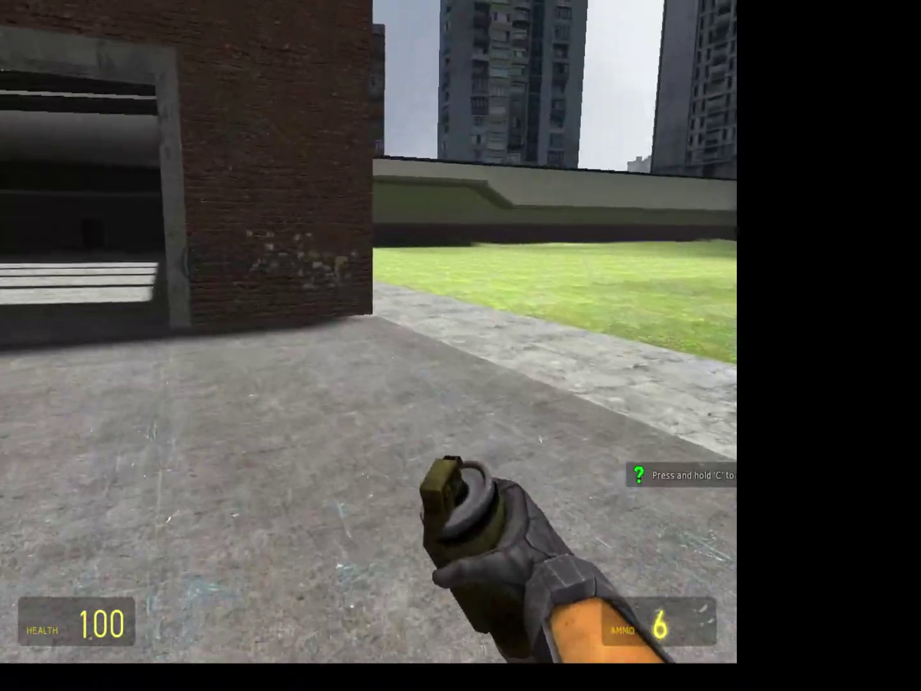
key(w)
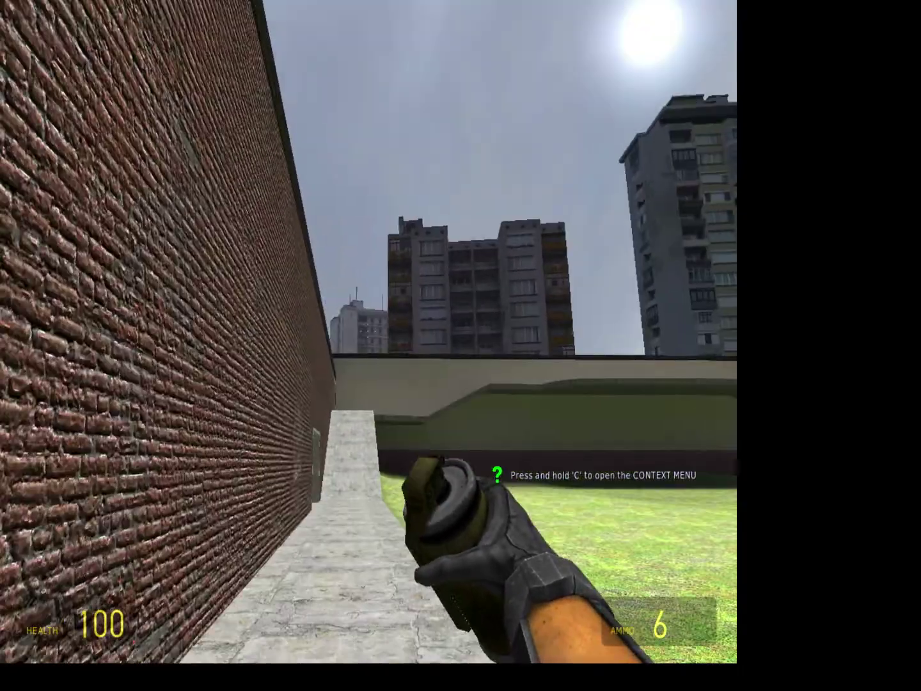
click(368, 332)
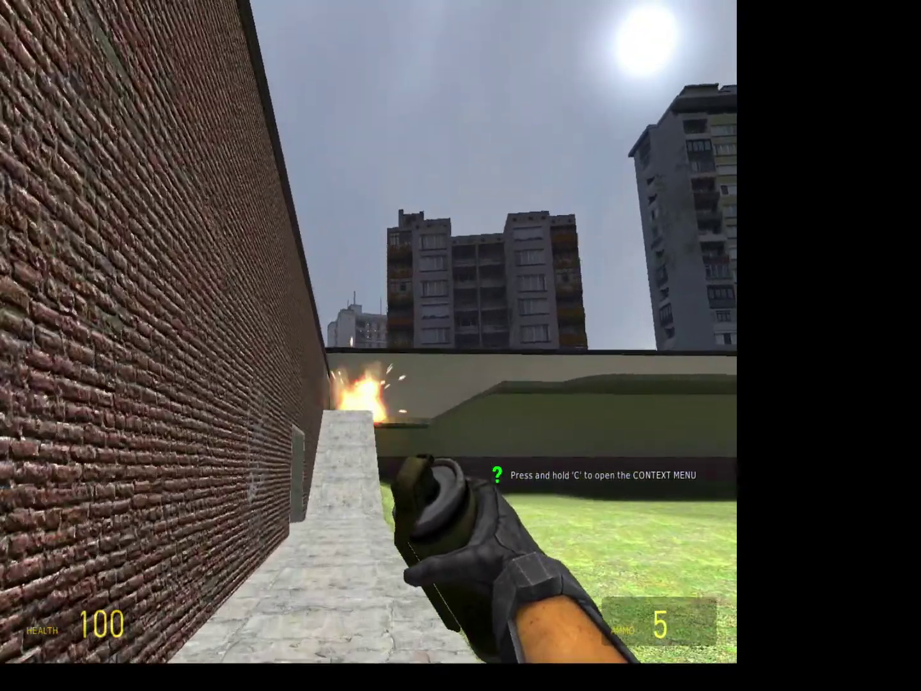
key(w)
click(368, 332)
key(w)
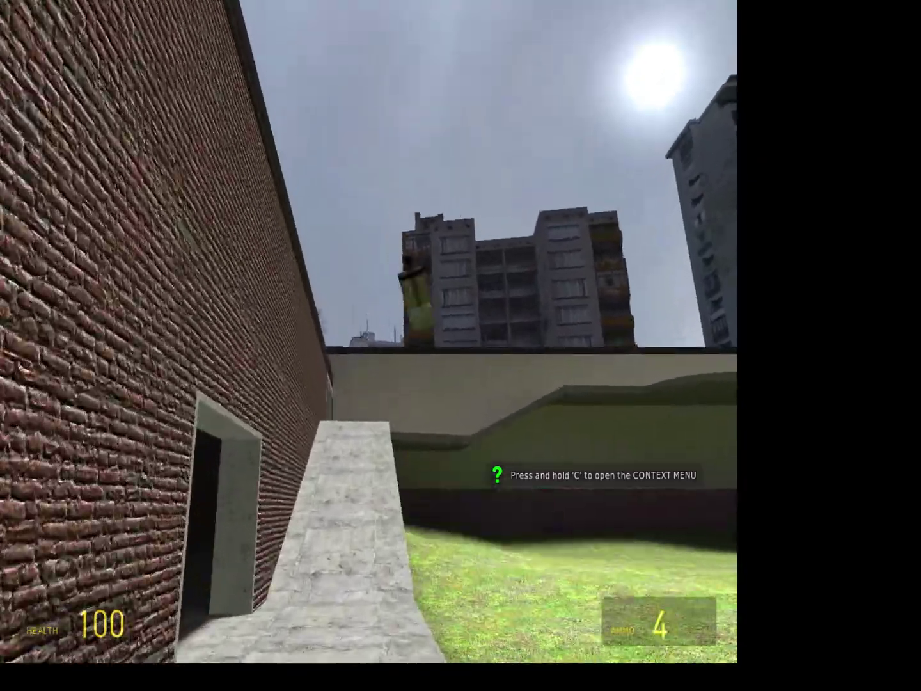
key(w)
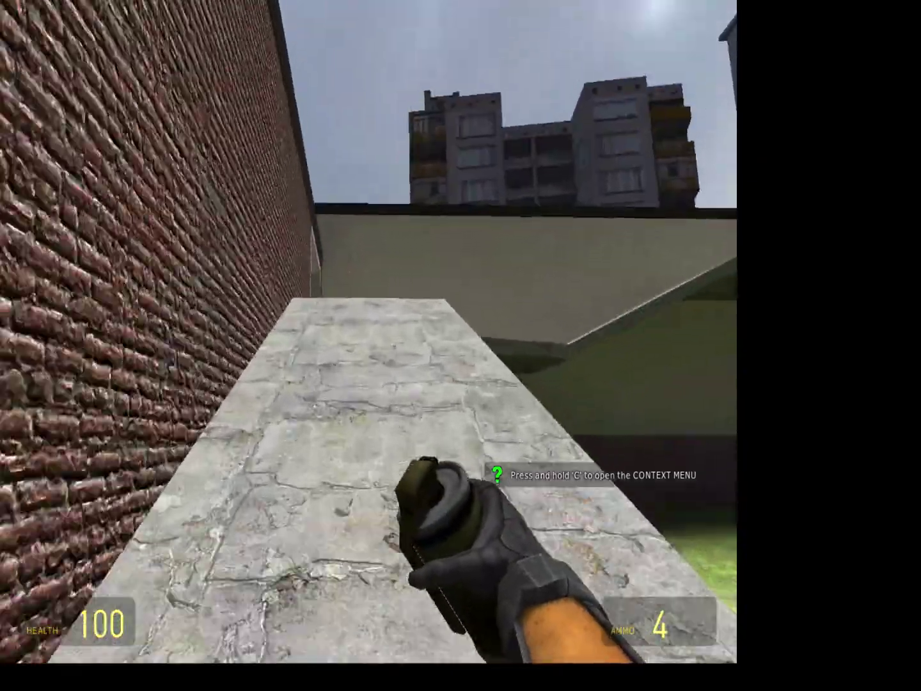
key(w)
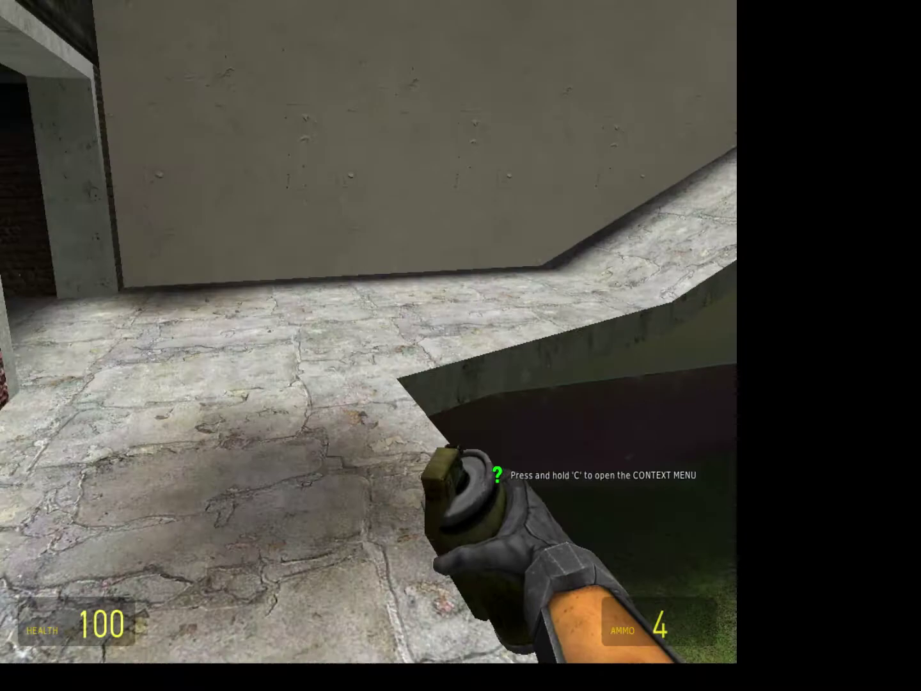
Equip the physics gun and bring up the spawn menu's NPC list
key(1)
key(1)
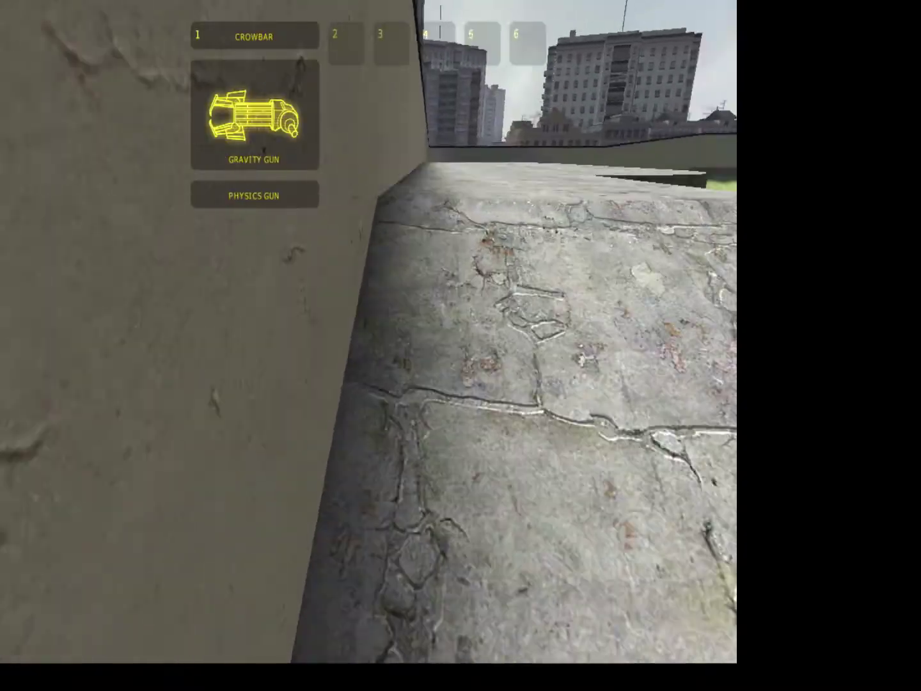
key(1)
click(369, 331)
key(q)
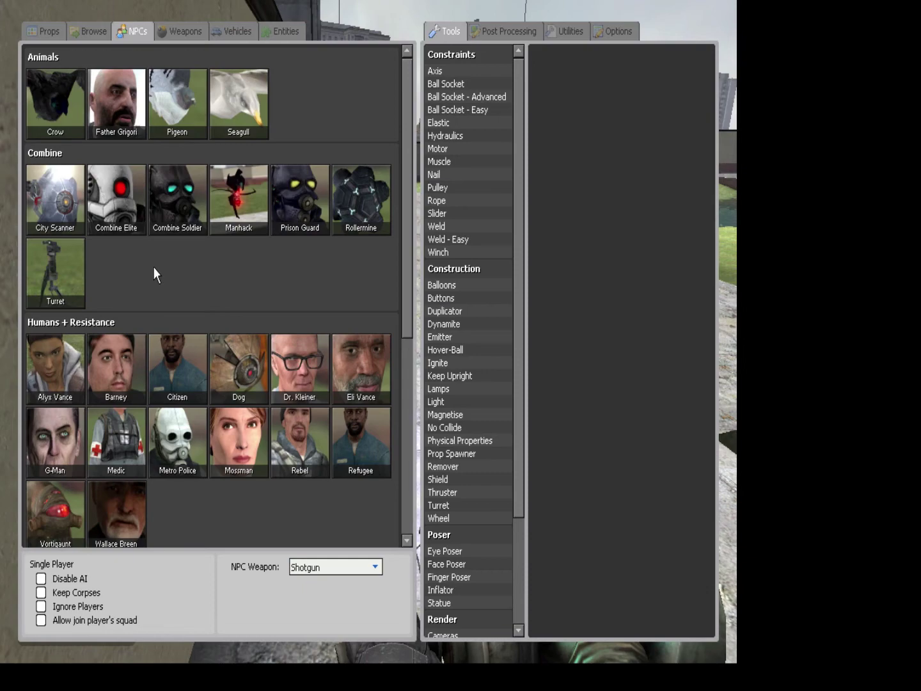
scroll(132, 430, down, 5)
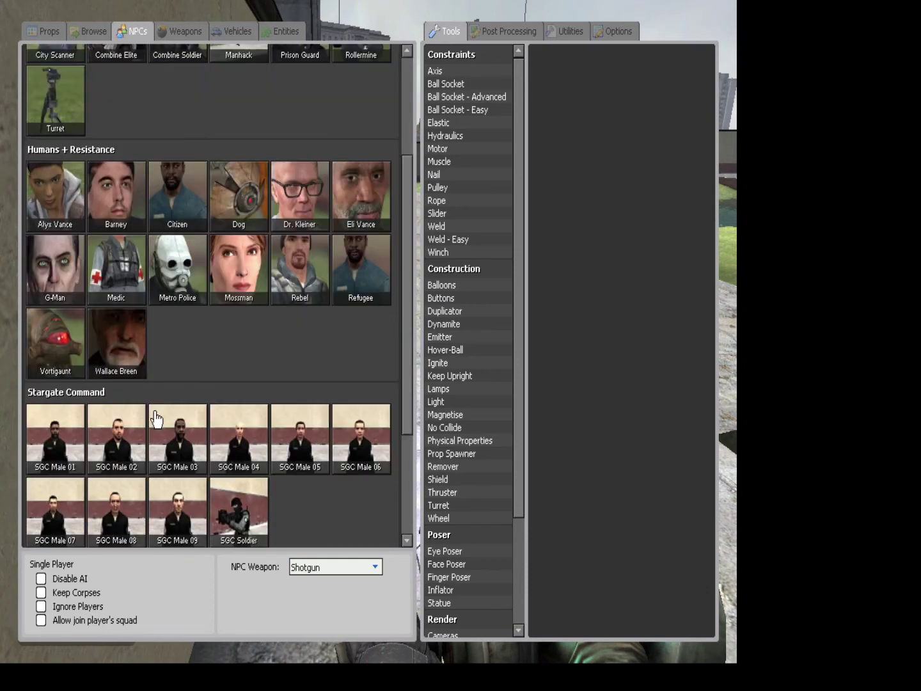
scroll(154, 418, down, 3)
scroll(154, 411, down, 2)
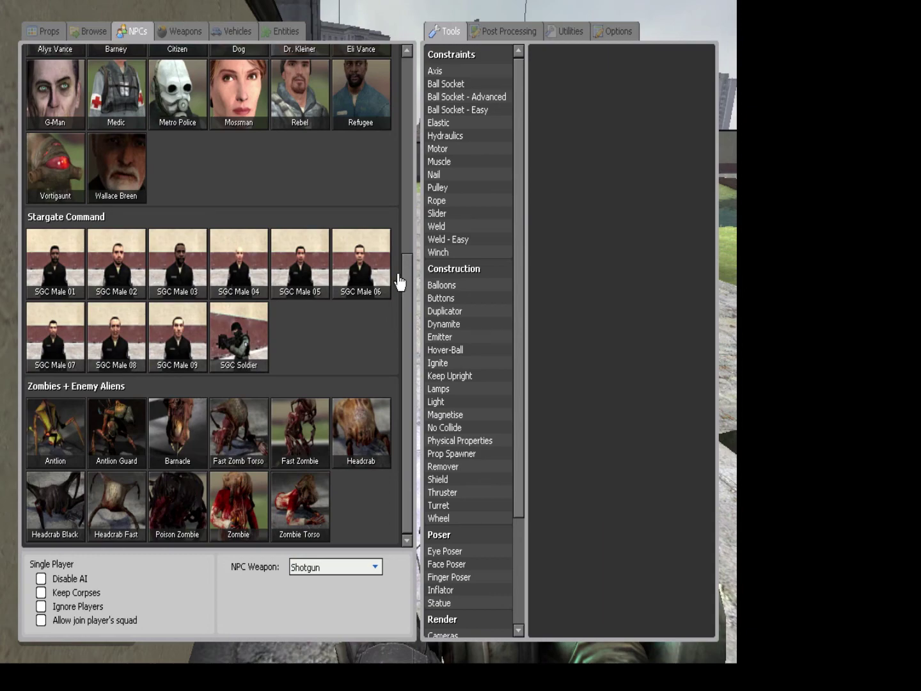
Spawn an SGC Male Stargate Command NPC and equip the .357 Magnum
click(318, 274)
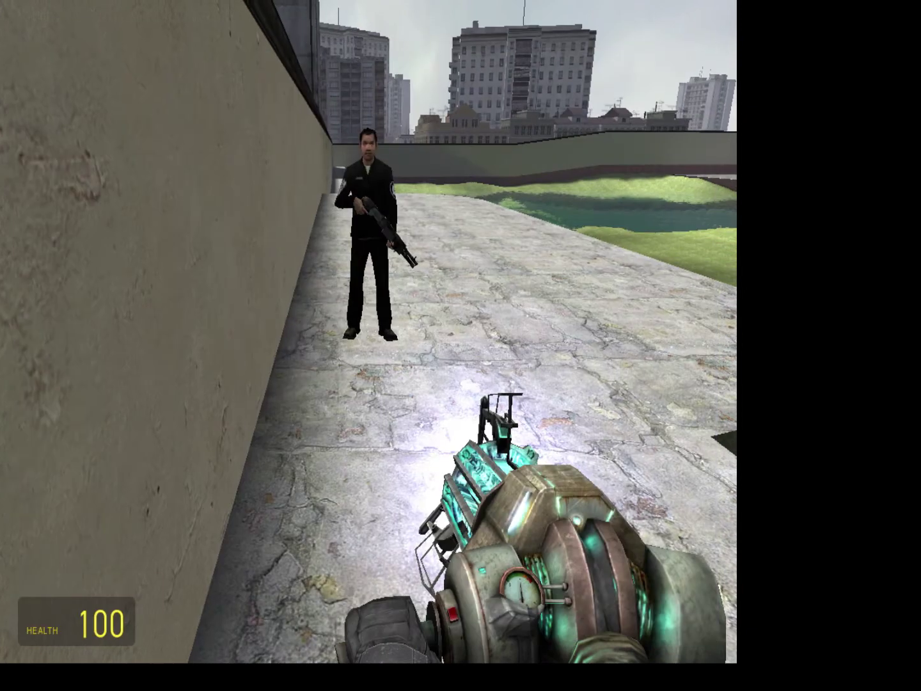
key(2)
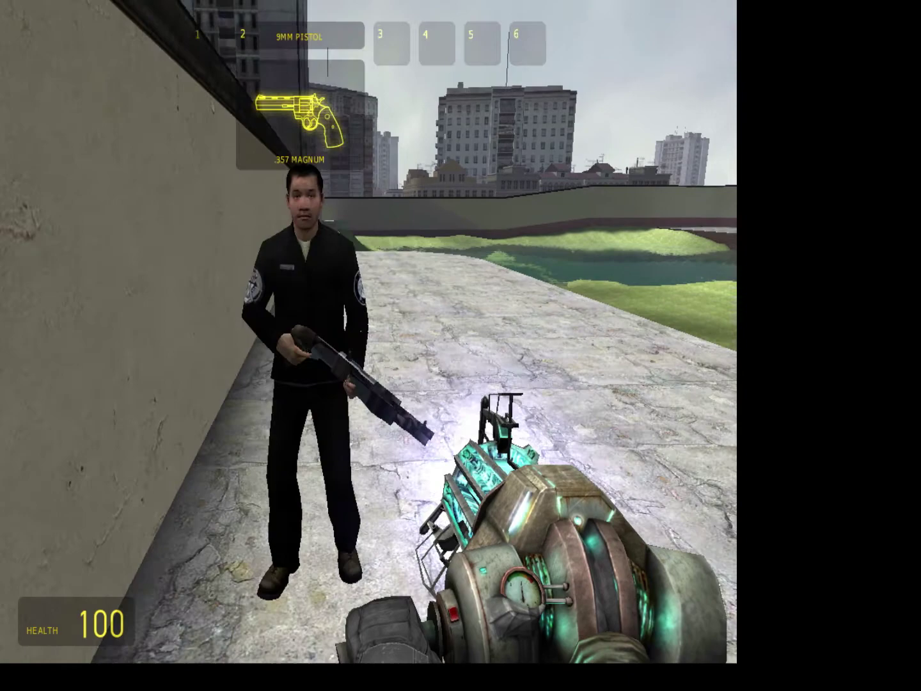
click(369, 332)
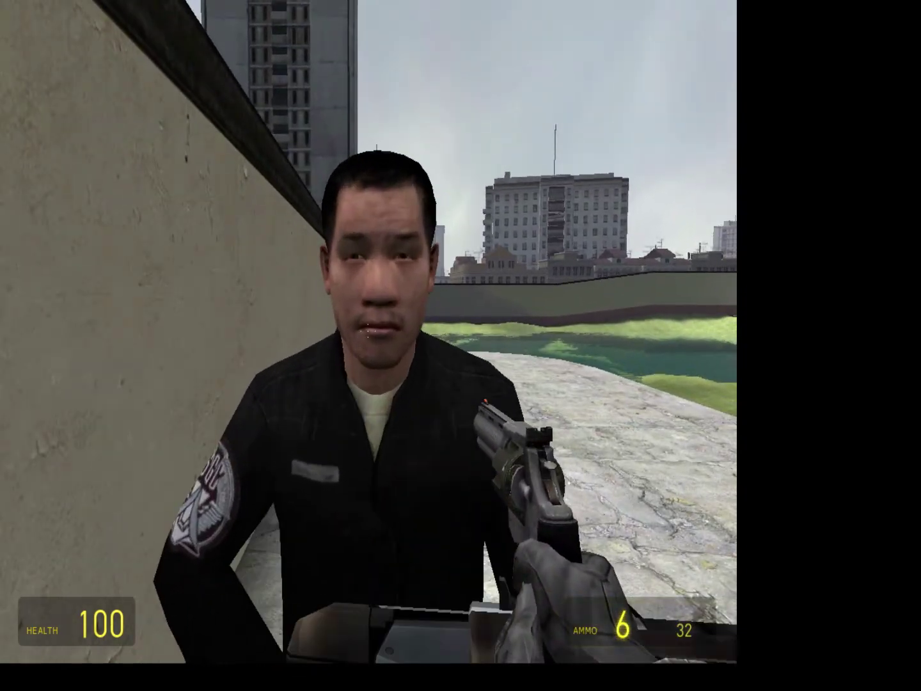